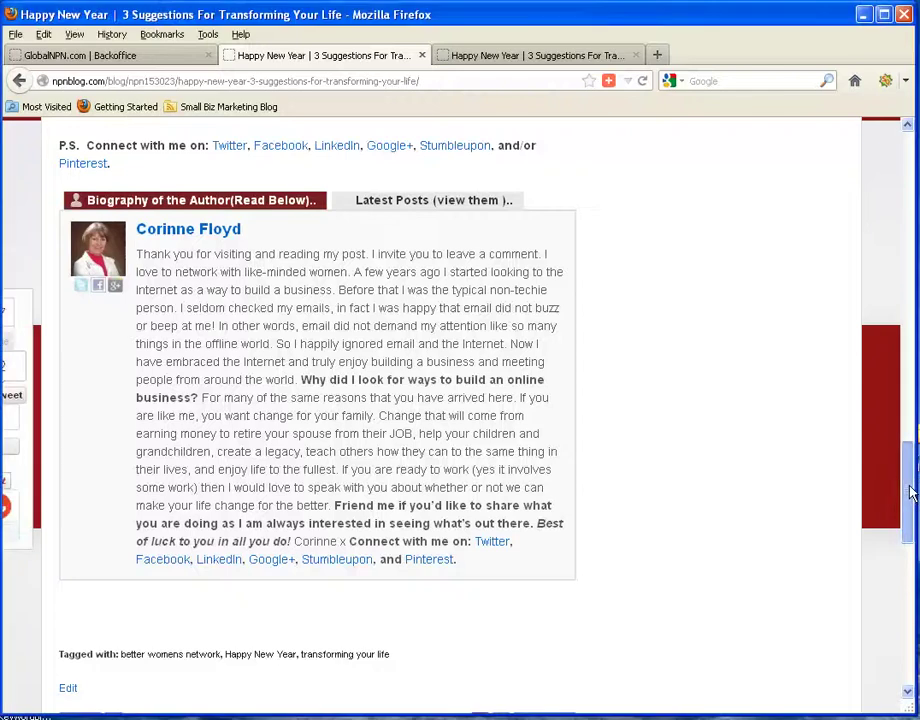
Log in to the NPN Instant Blog from the back office, accept the unencrypted connection, and start a new post
drag(908, 492, 904, 404)
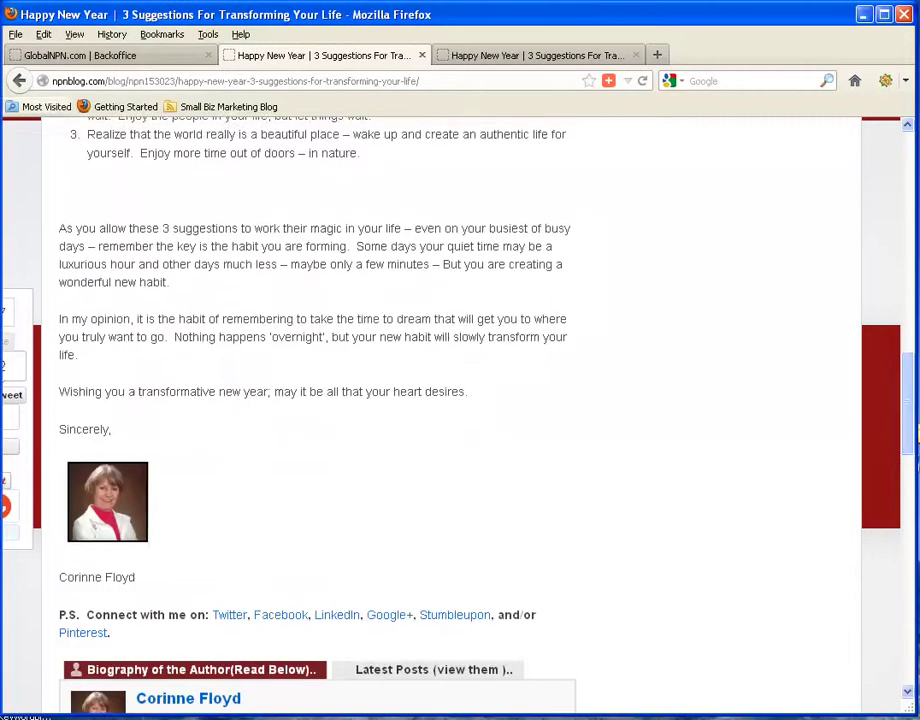
click(140, 56)
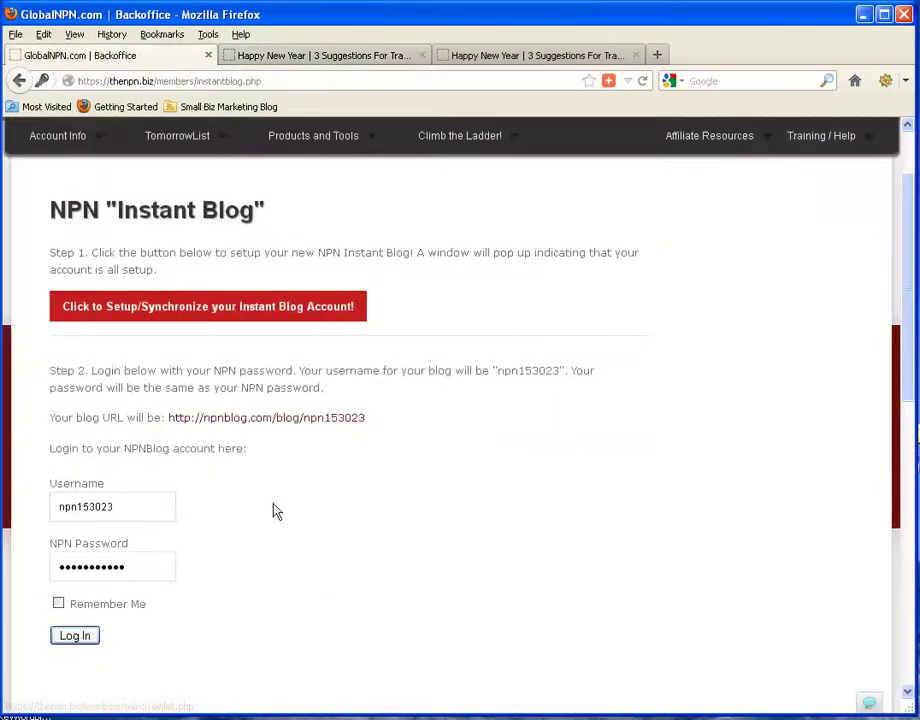
click(88, 640)
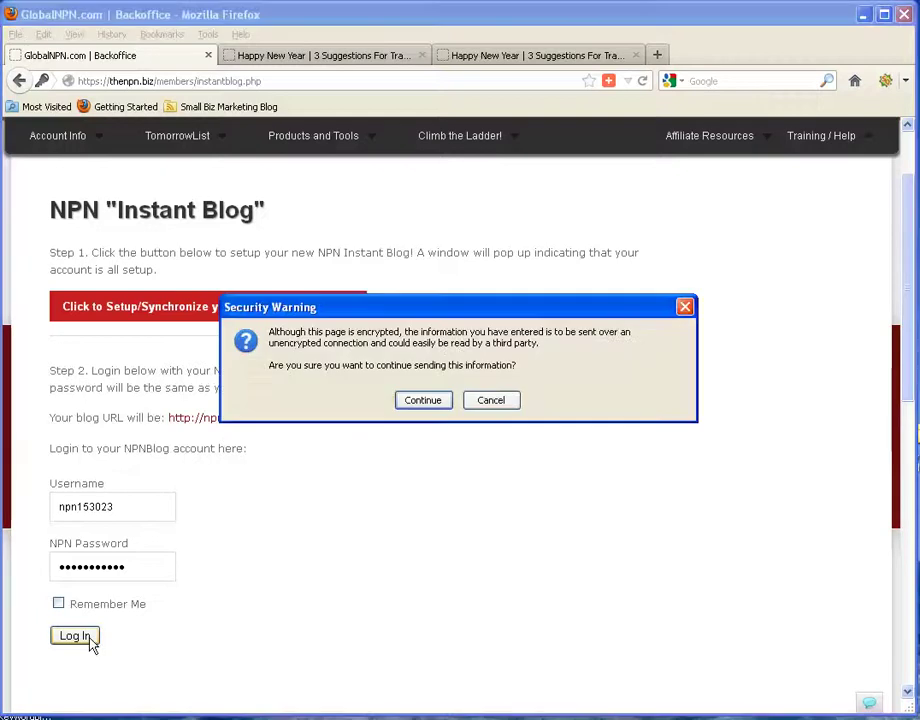
click(420, 403)
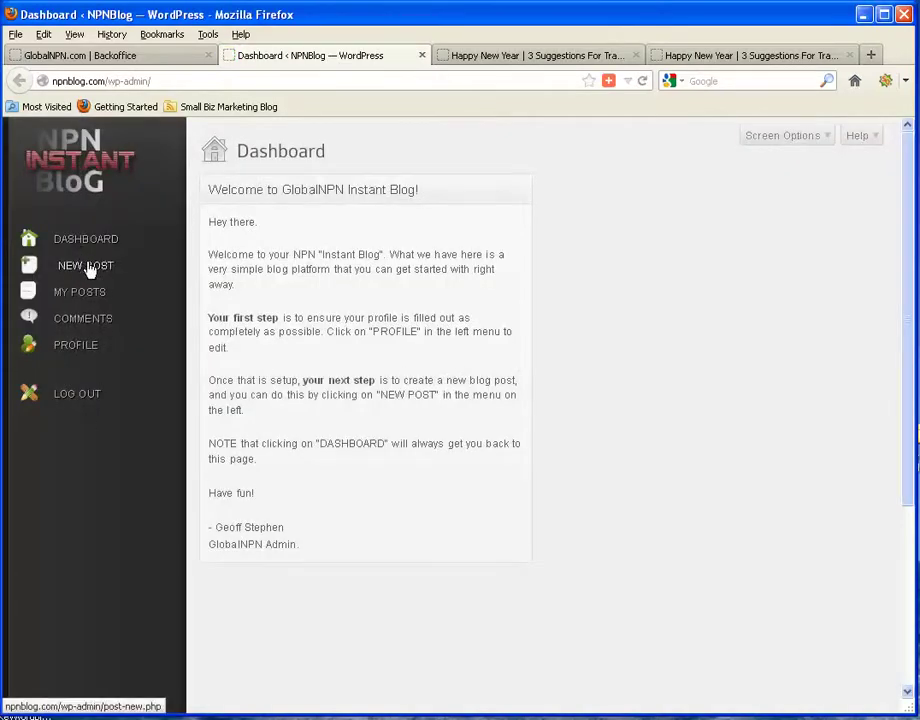
click(88, 267)
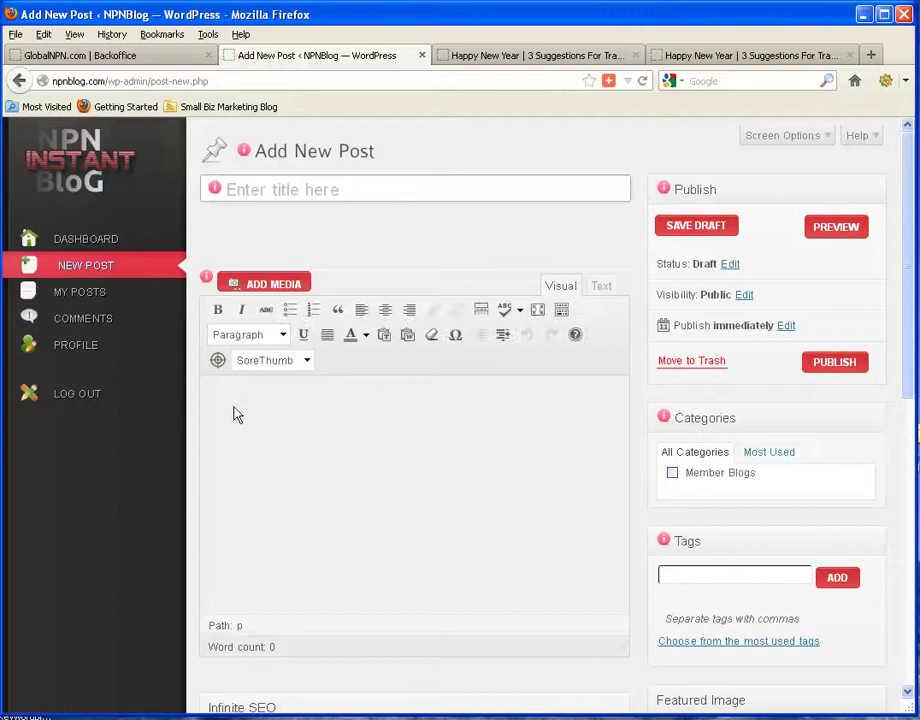
Write a greeting line introducing the author by first name in the post body and make it bold
click(225, 412)
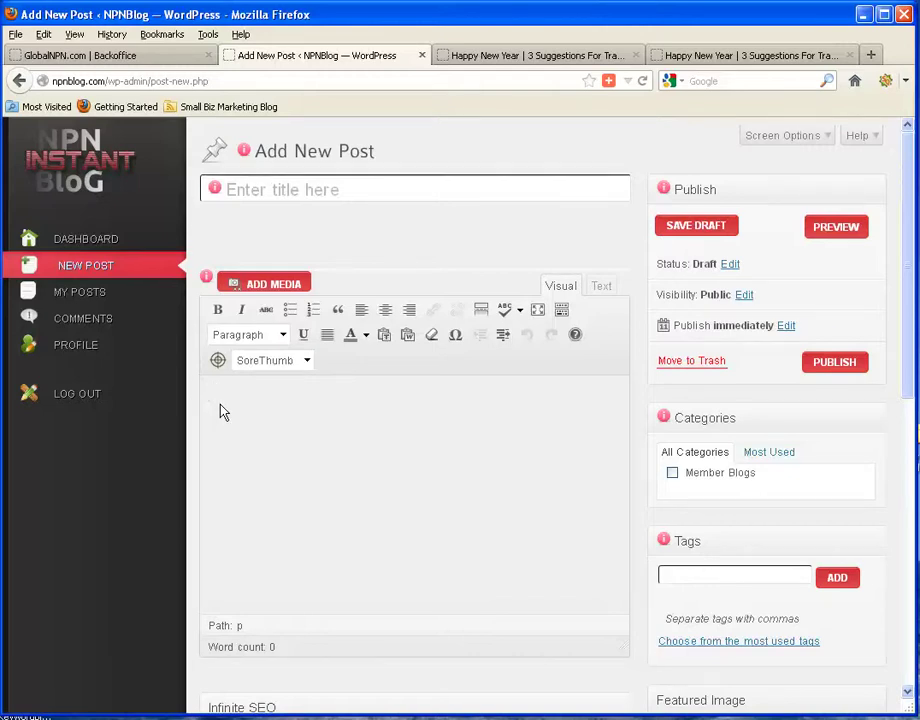
text(Hi my name is Corinne)
drag(328, 393, 204, 399)
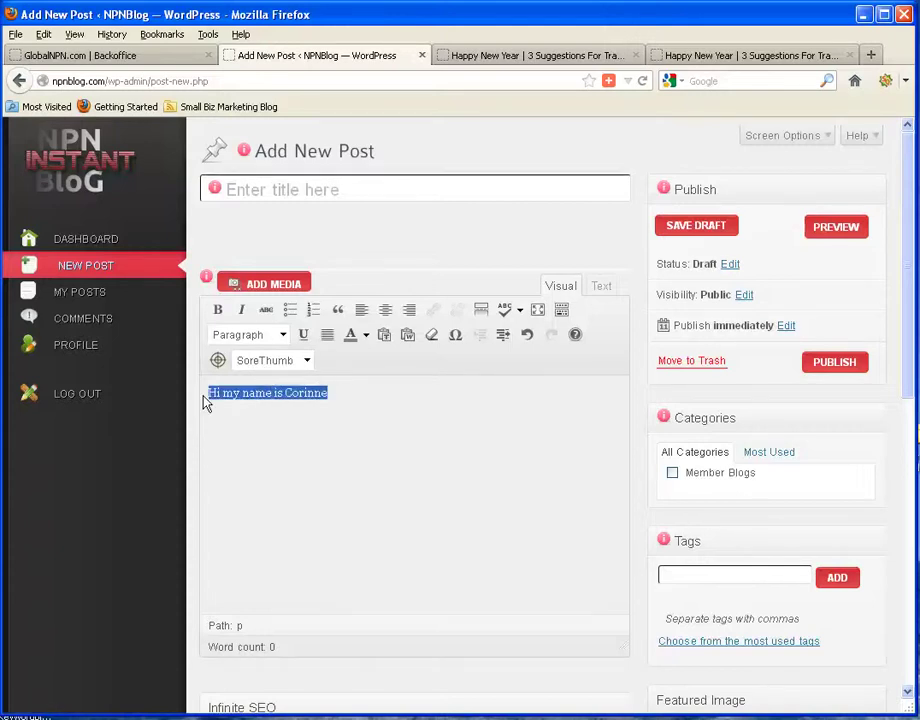
click(219, 311)
click(365, 400)
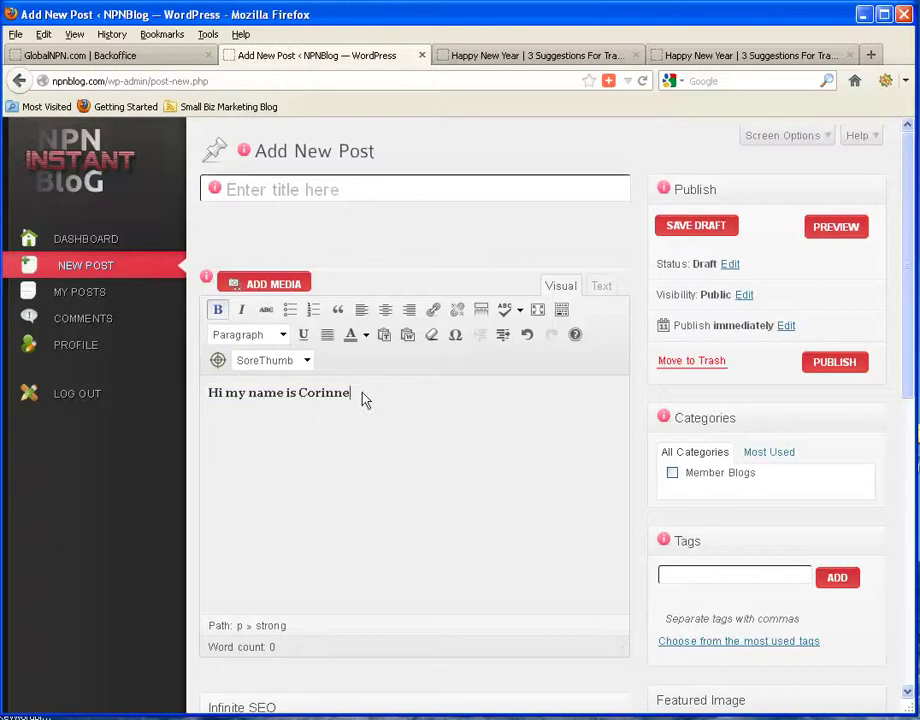
Add a new paragraph below the greeting reading "Connect with me on Facebook"
key(Return)
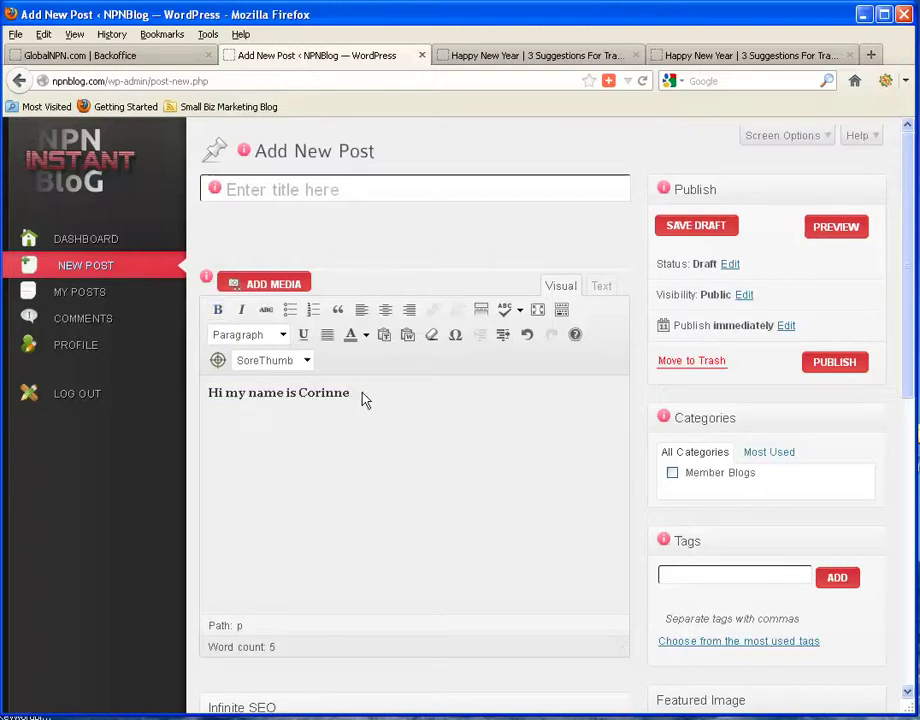
text(Connect with me on )
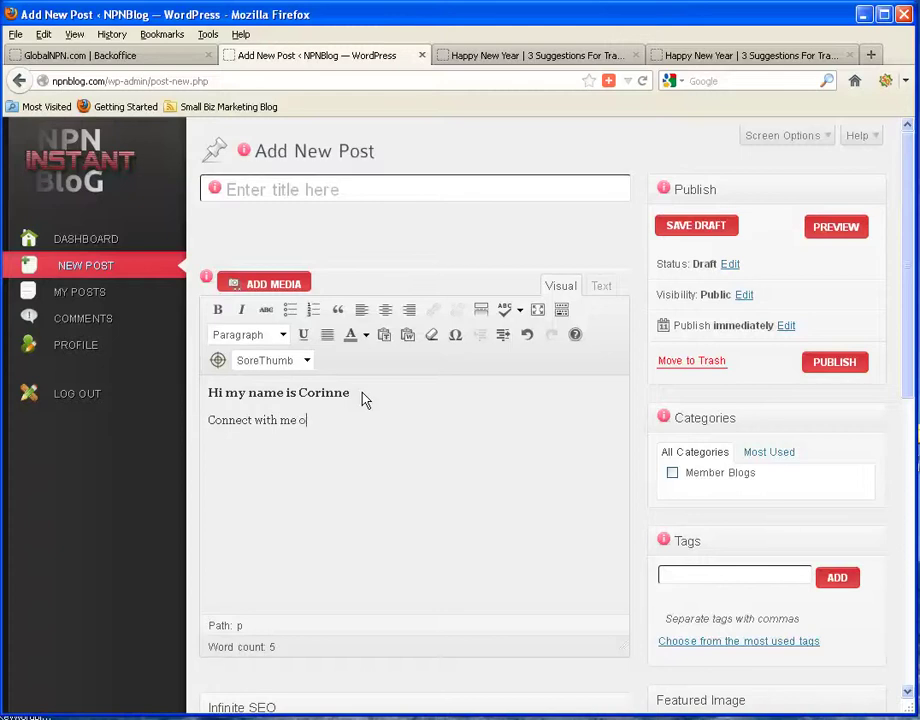
text(Fac)
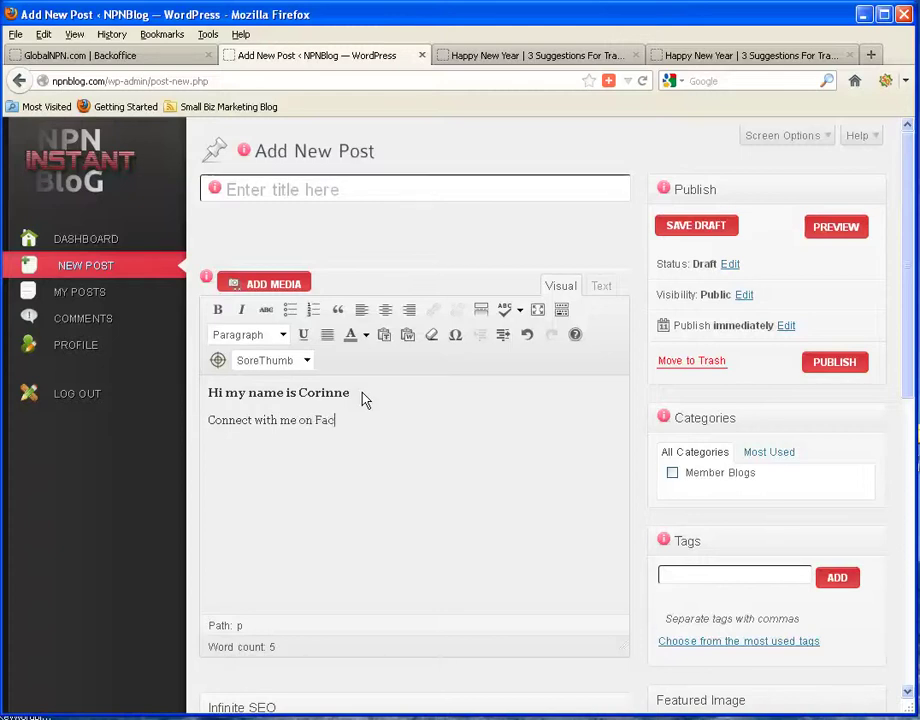
text(ebook)
Link the word "Facebook" to the author's Facebook profile address, titled "My Facebook Page" and set to open in a new window/tab
drag(314, 420, 370, 423)
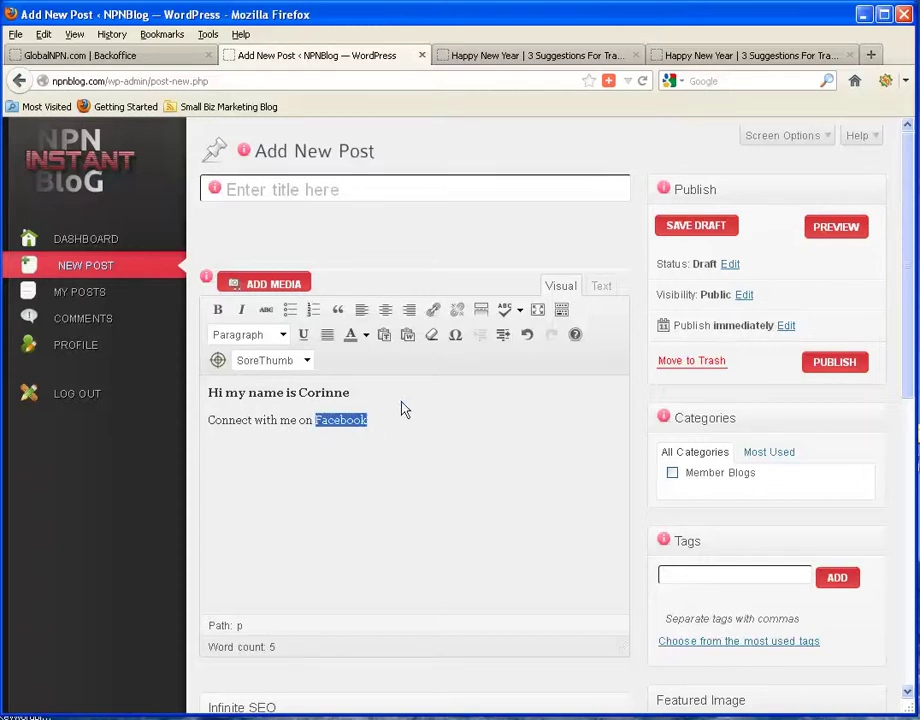
click(433, 309)
click(356, 371)
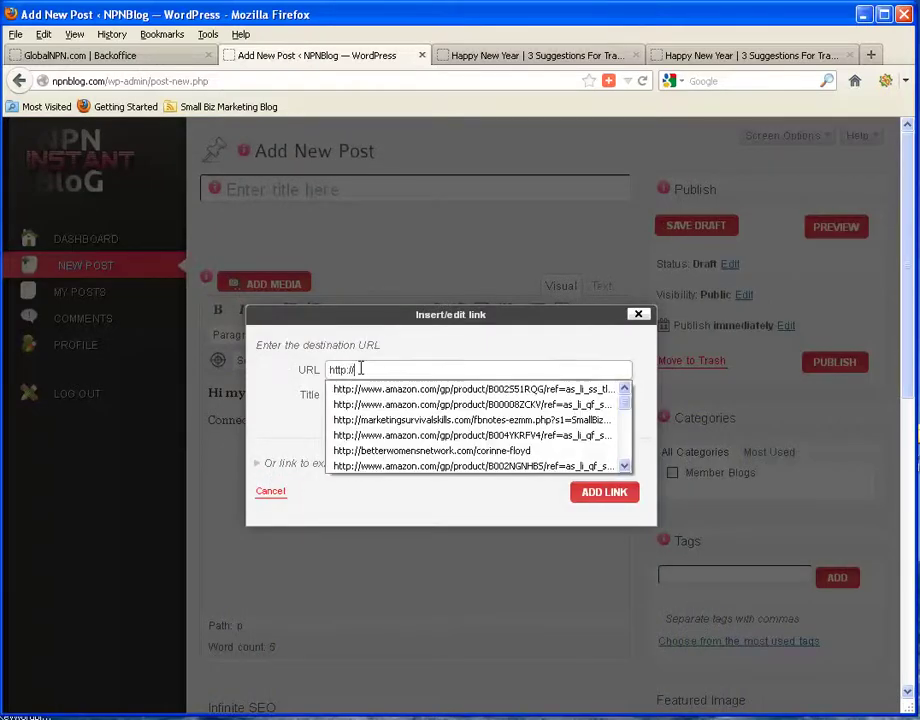
text(fac)
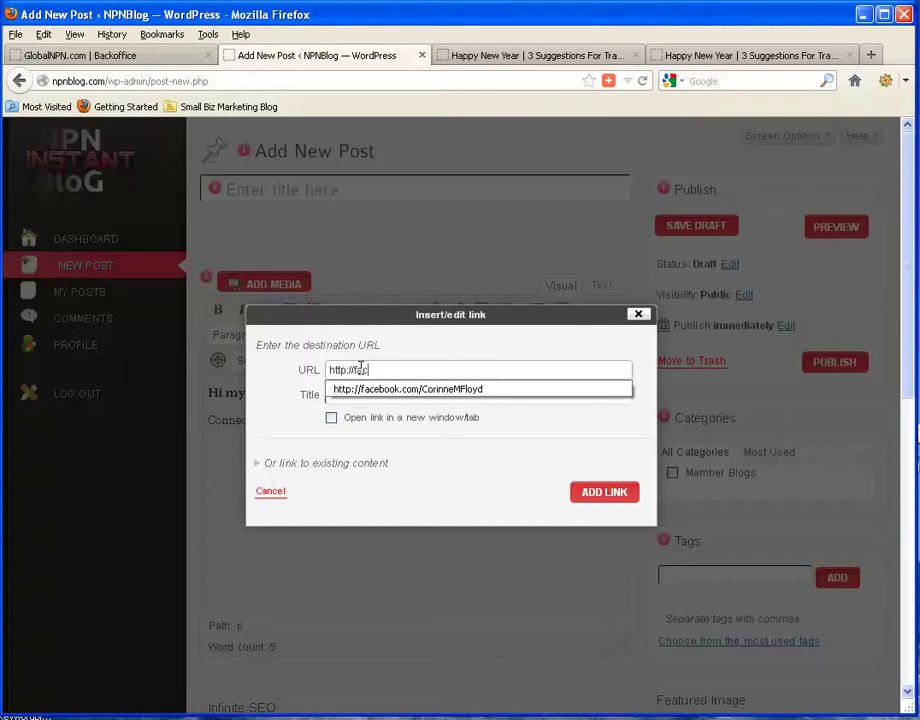
click(444, 396)
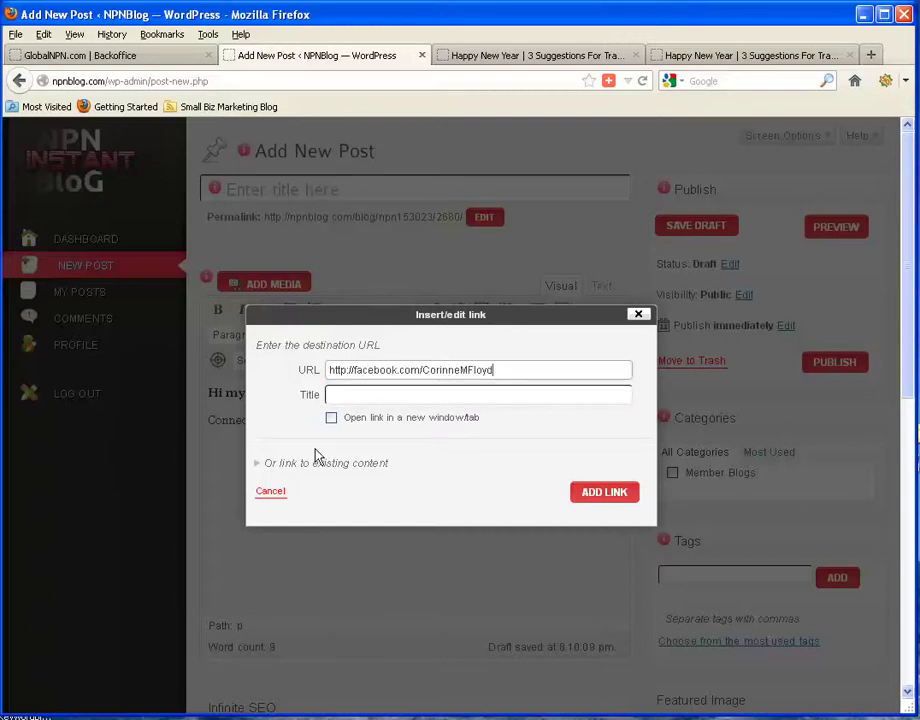
click(328, 396)
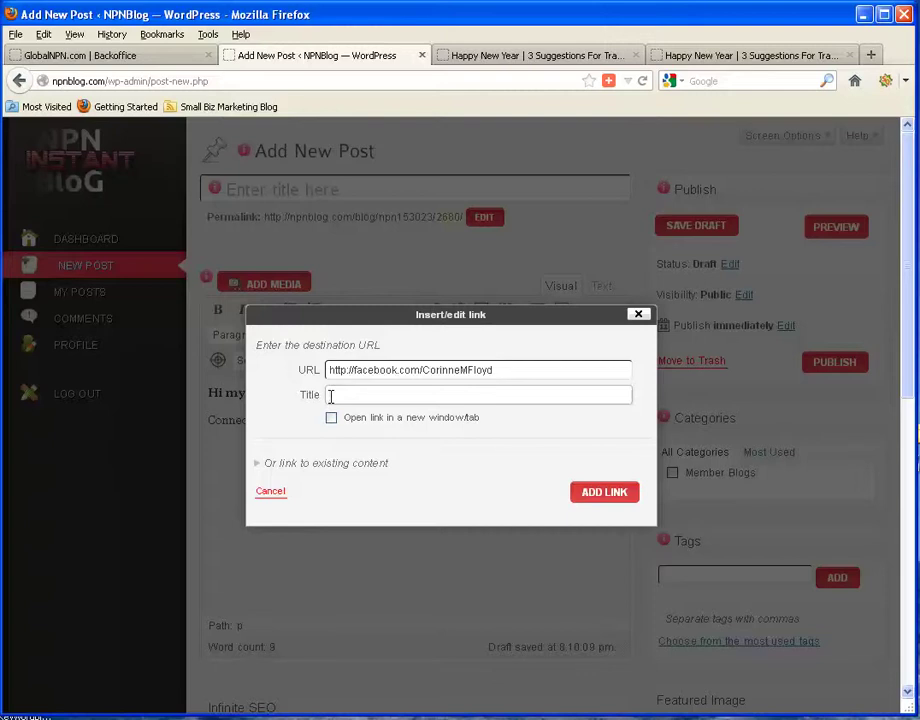
text(My)
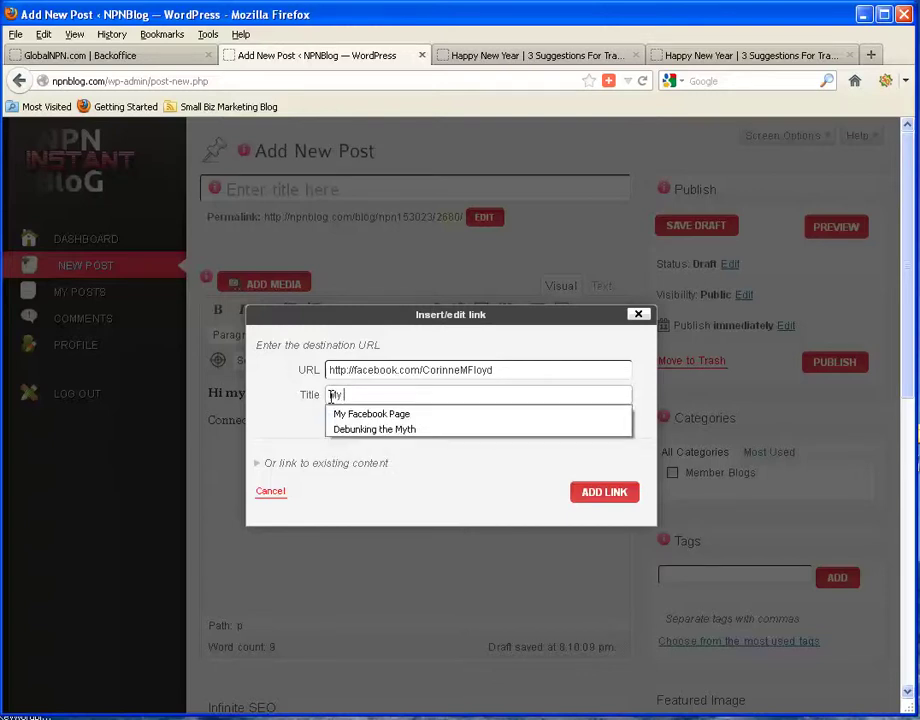
click(366, 414)
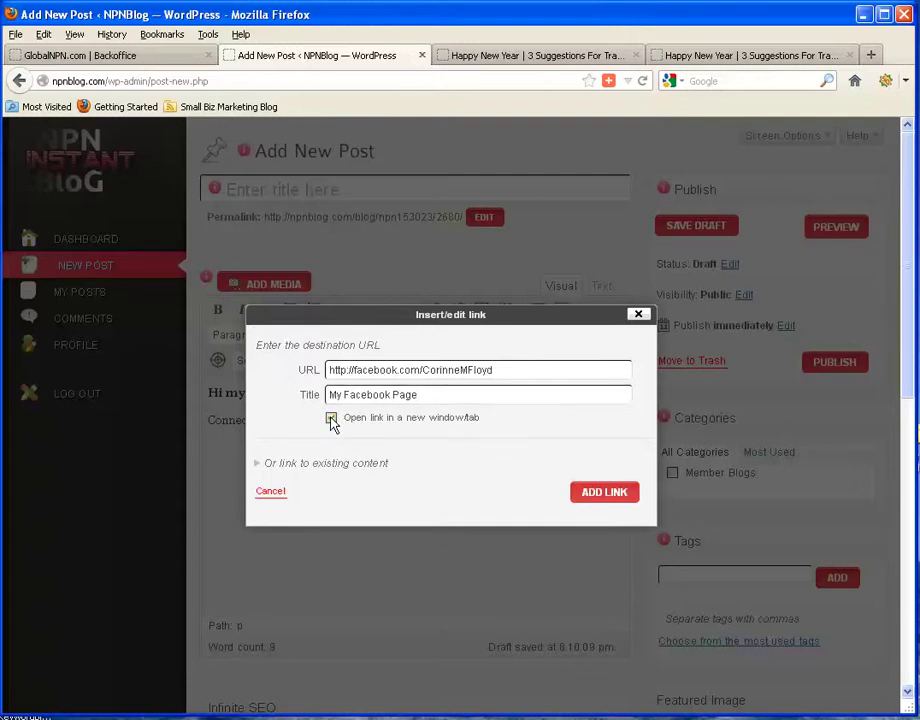
click(331, 418)
click(589, 497)
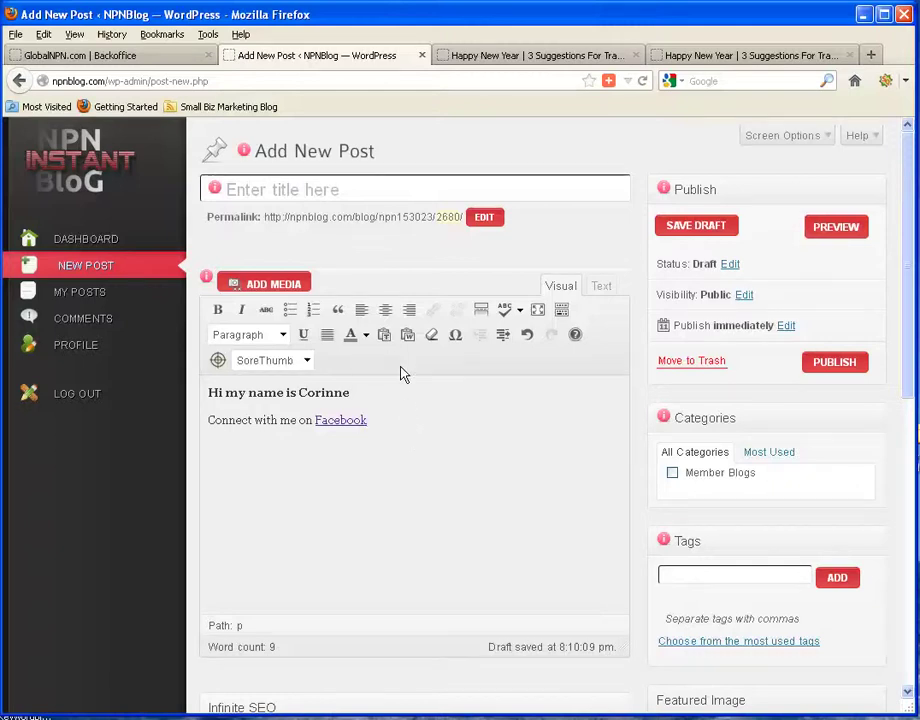
Show the post body as HTML code and copy all of it, including the greeting and the Facebook link
click(607, 288)
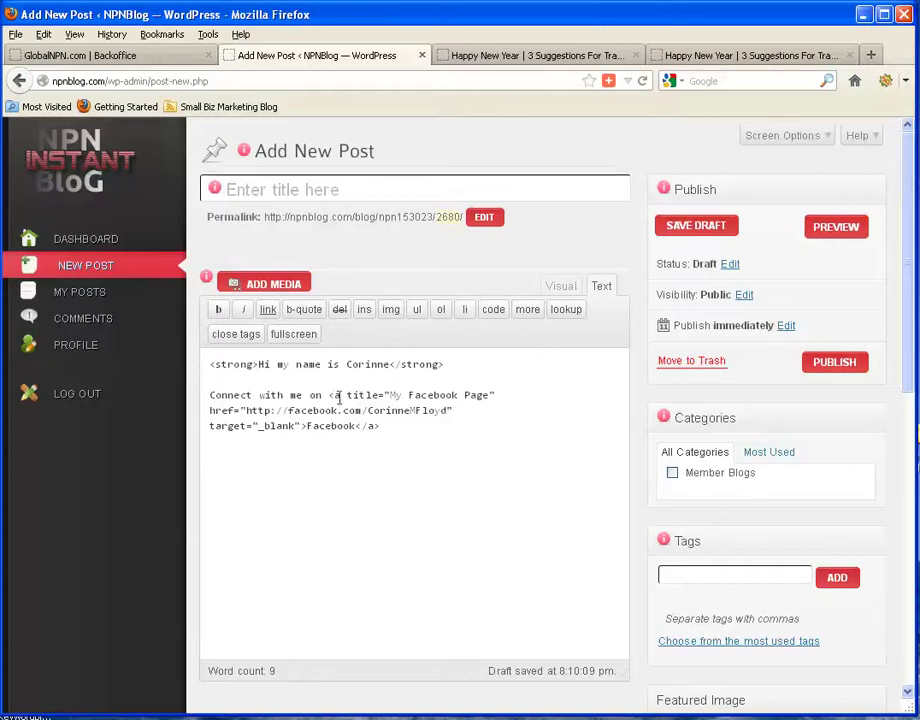
key(Return)
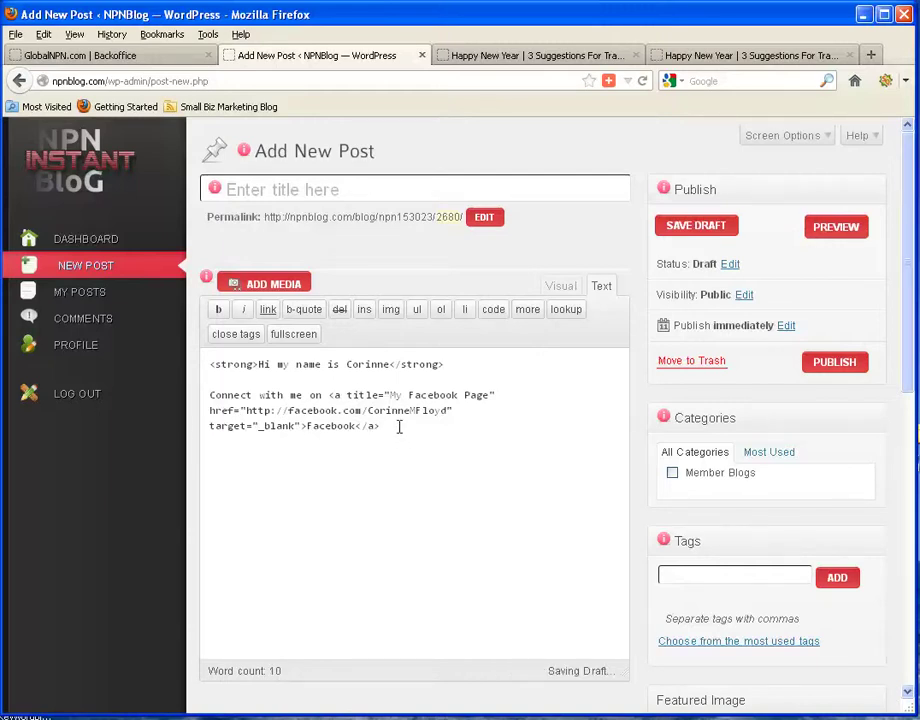
drag(391, 427, 204, 356)
right_click(255, 398)
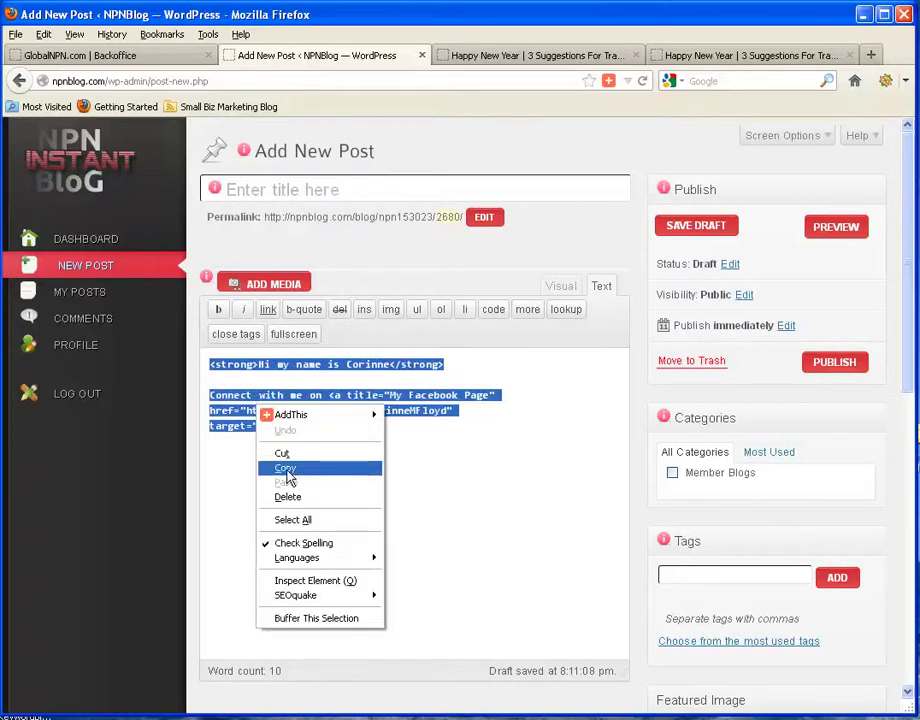
click(287, 471)
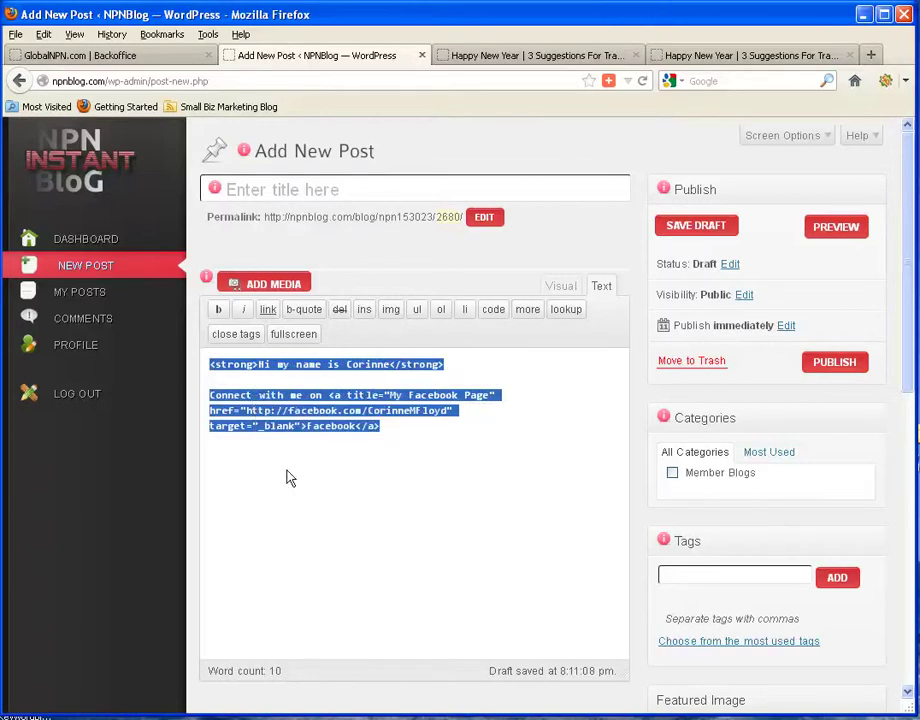
Open the blog profile, review the Biographical Info through to its closing social links and the author box details, and update the profile
click(81, 350)
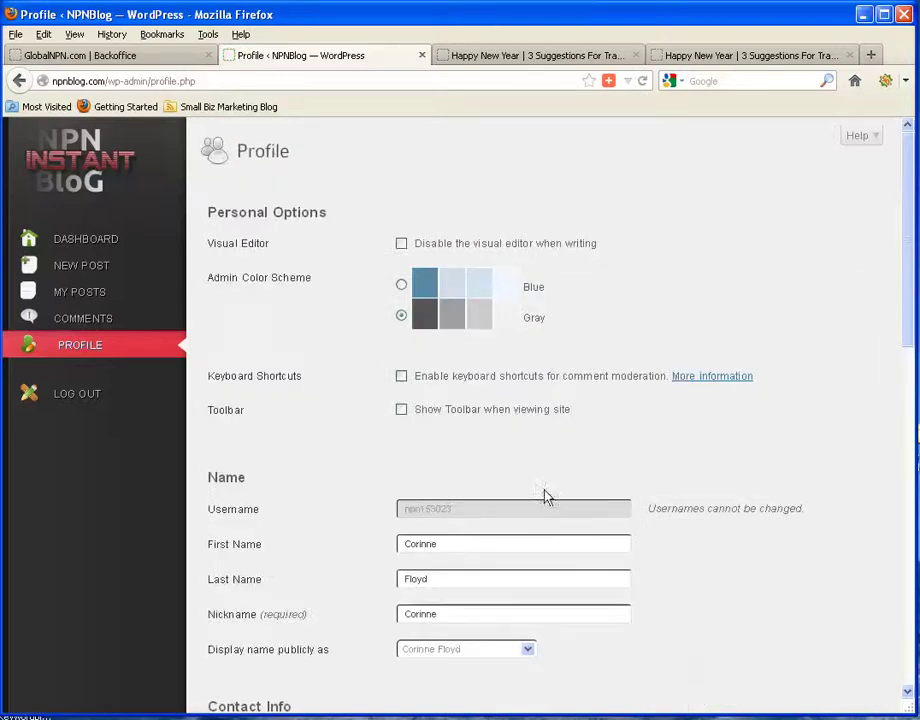
scroll(575, 468, down, 5)
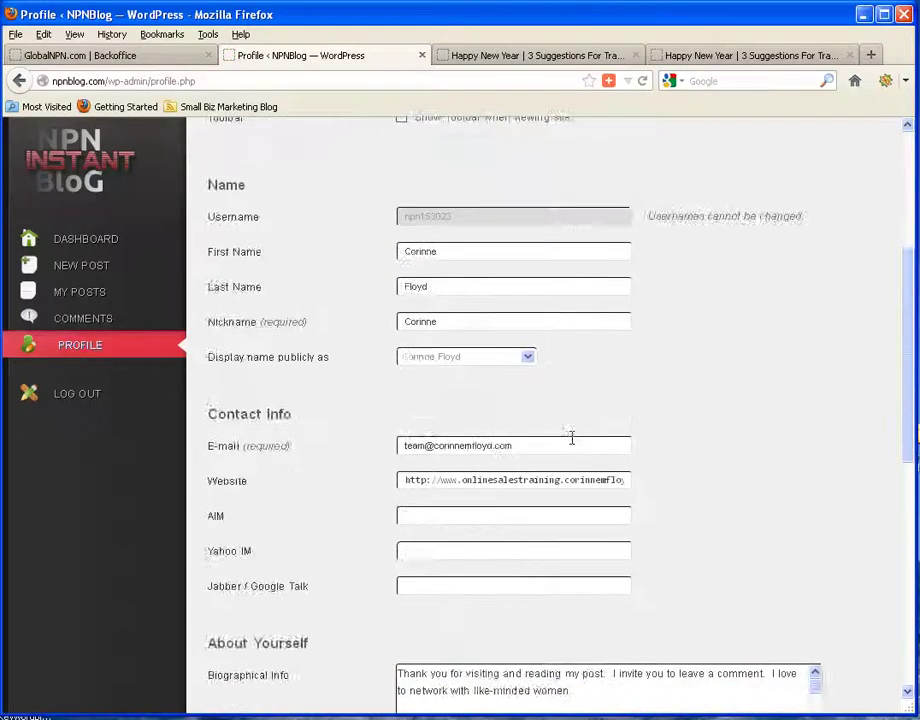
scroll(571, 437, down, 7)
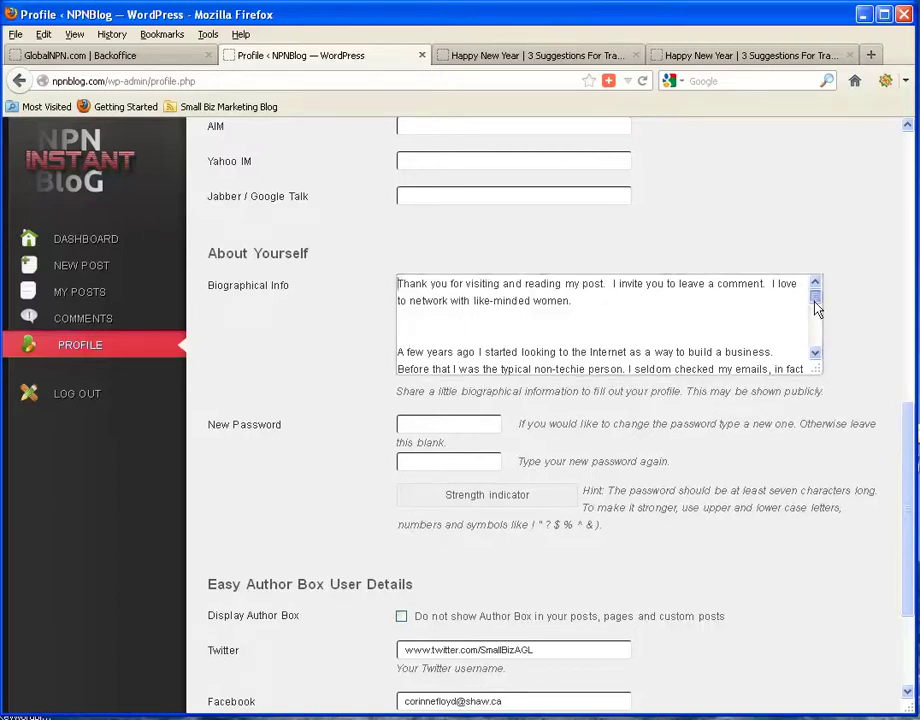
drag(817, 300, 817, 363)
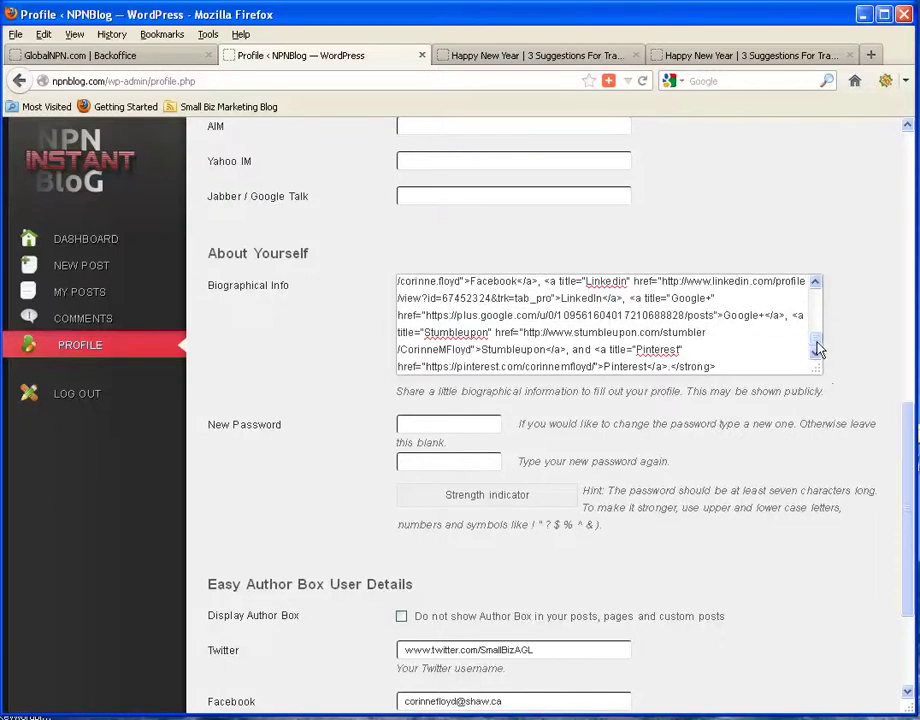
mouse_move(818, 346)
mouse_down()
mouse_move(819, 312)
mouse_move(815, 355)
mouse_up()
drag(906, 484, 850, 571)
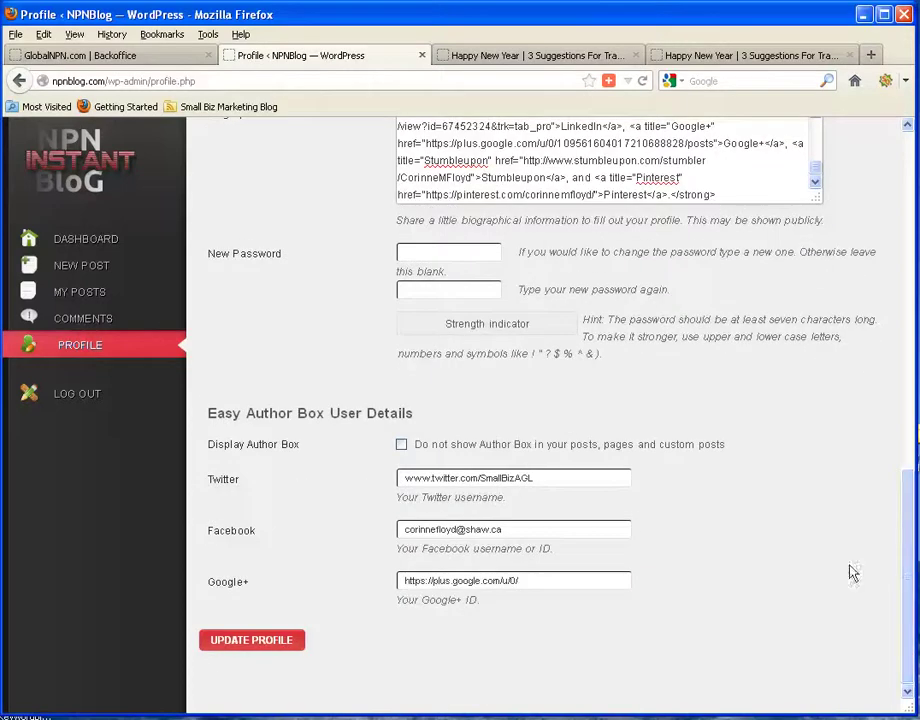
click(270, 648)
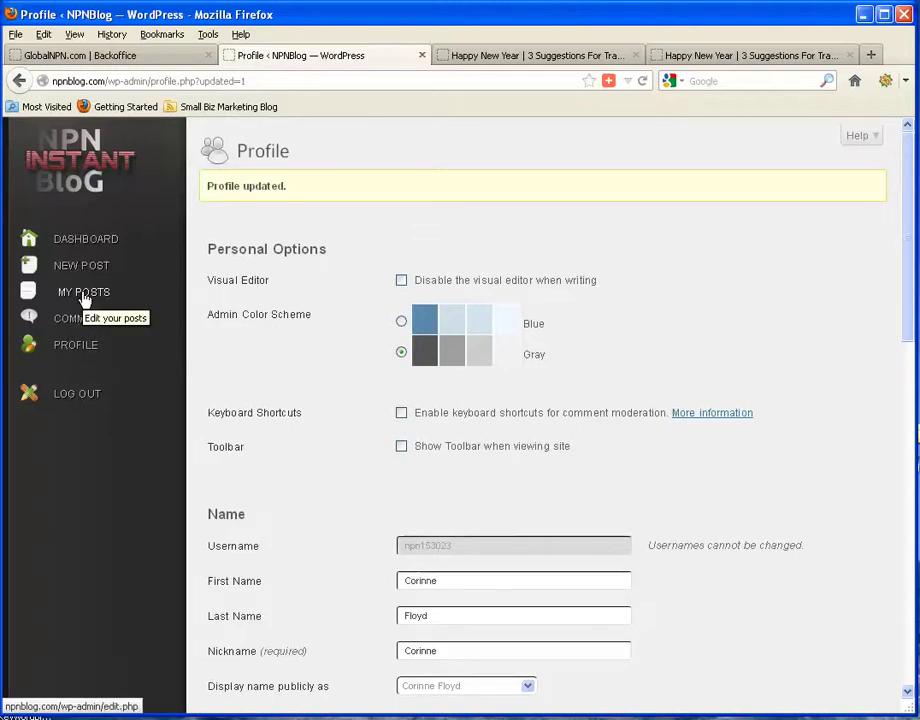
View the published post "Happy New Year | 3 Suggestions For Transforming Your Life" and test the LinkedIn link in the author biography
click(84, 297)
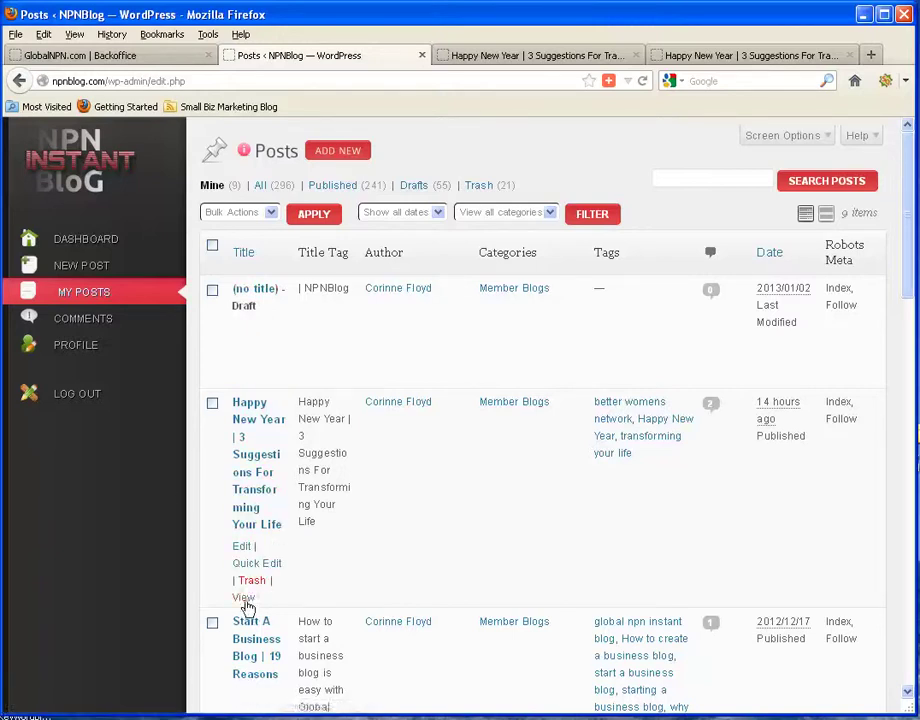
click(245, 604)
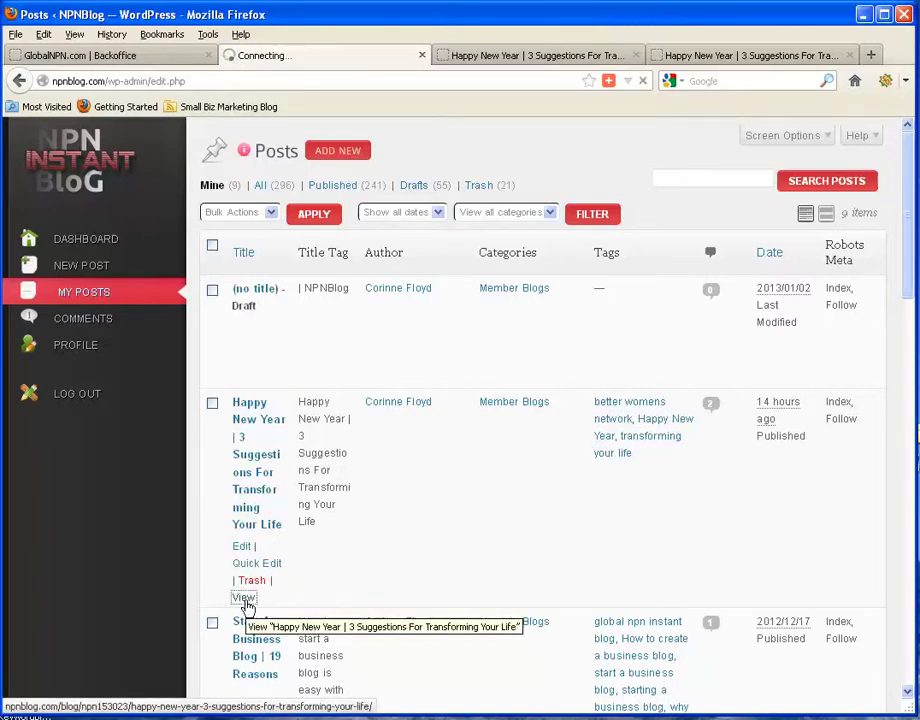
scroll(232, 538, down, 10)
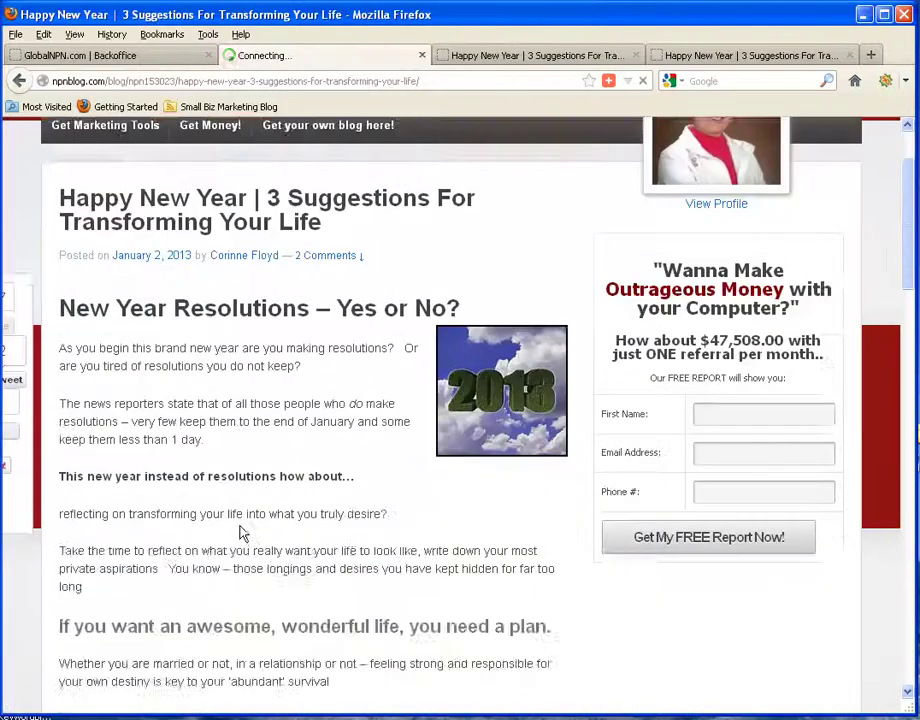
scroll(200, 465, down, 10)
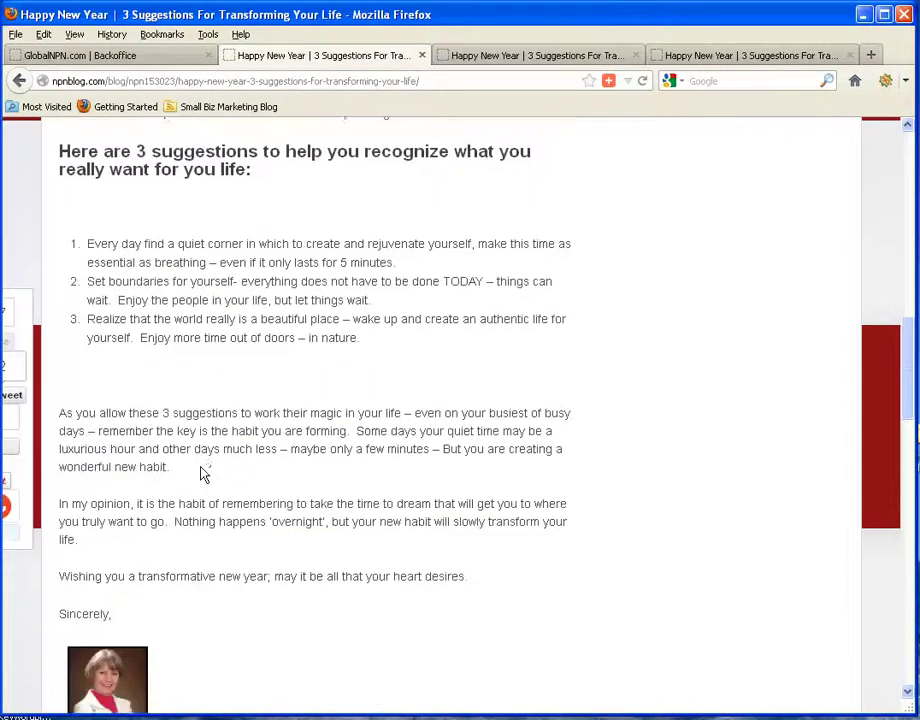
scroll(200, 472, down, 2)
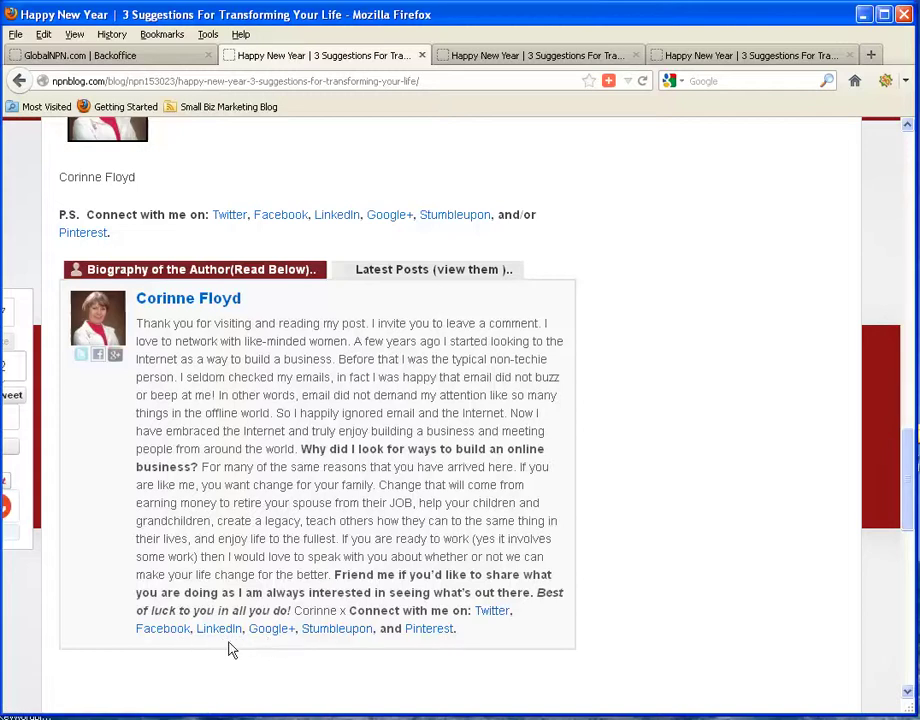
click(220, 630)
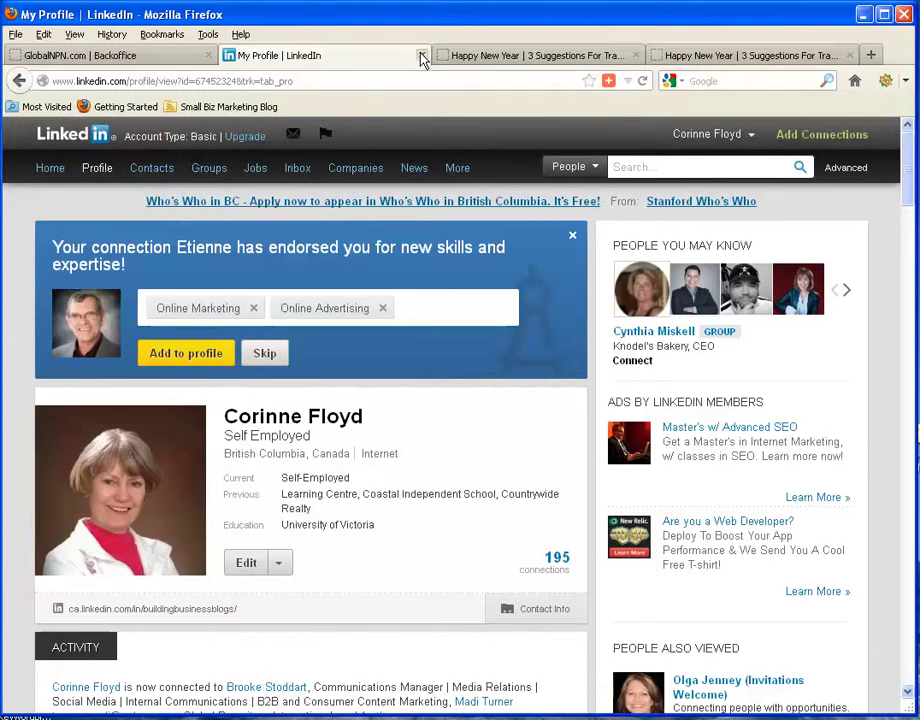
Close the LinkedIn profile page and look over the NPN "Instant Blog" page down to the NPN Instant Blog Tutorials
click(422, 56)
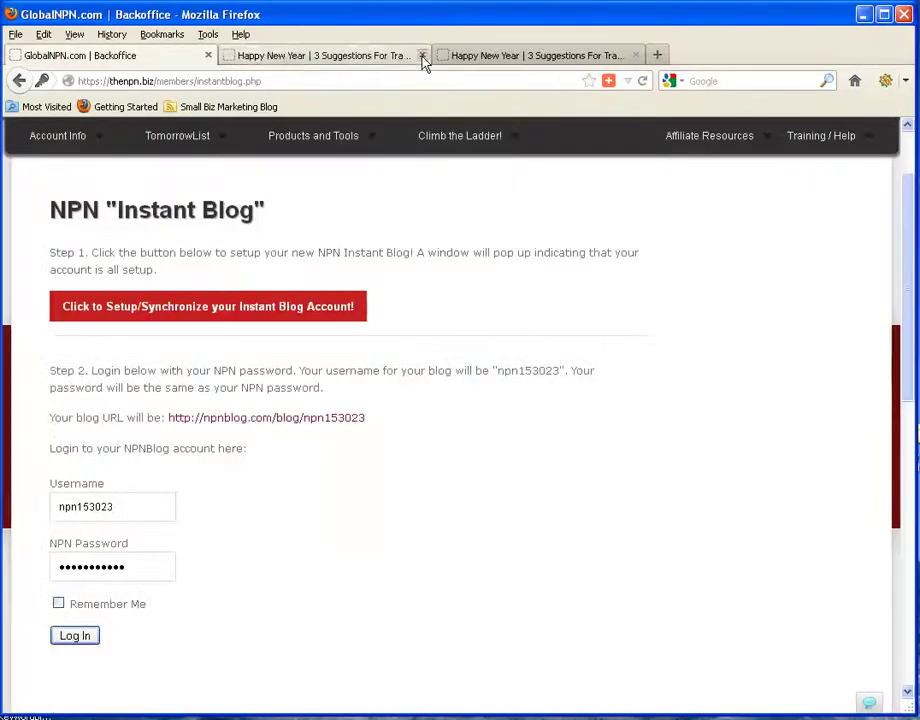
scroll(247, 494, down, 2)
scroll(94, 417, down, 2)
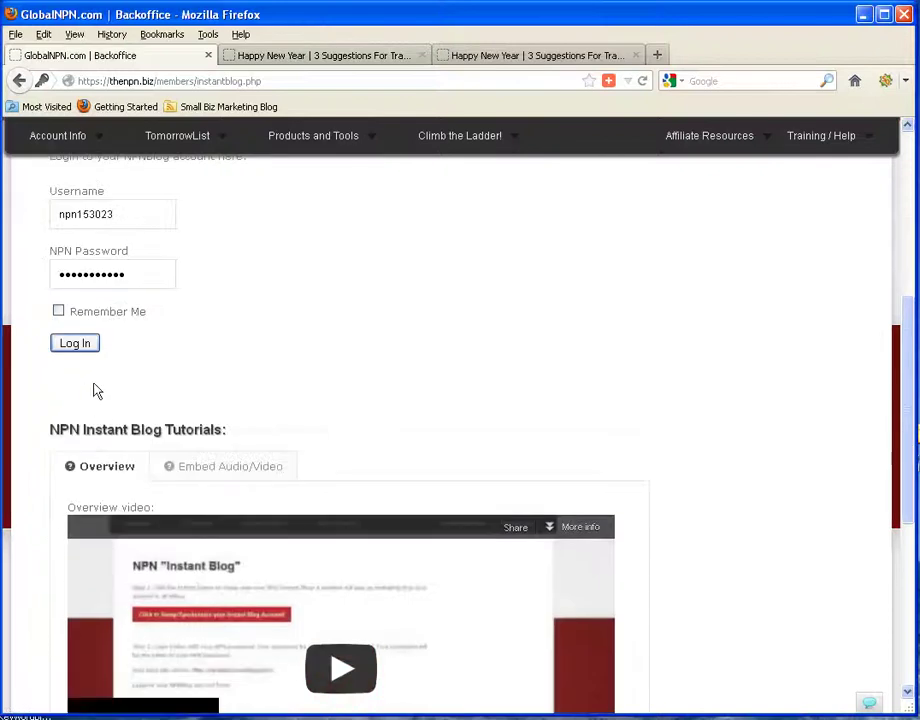
scroll(90, 340, down, 2)
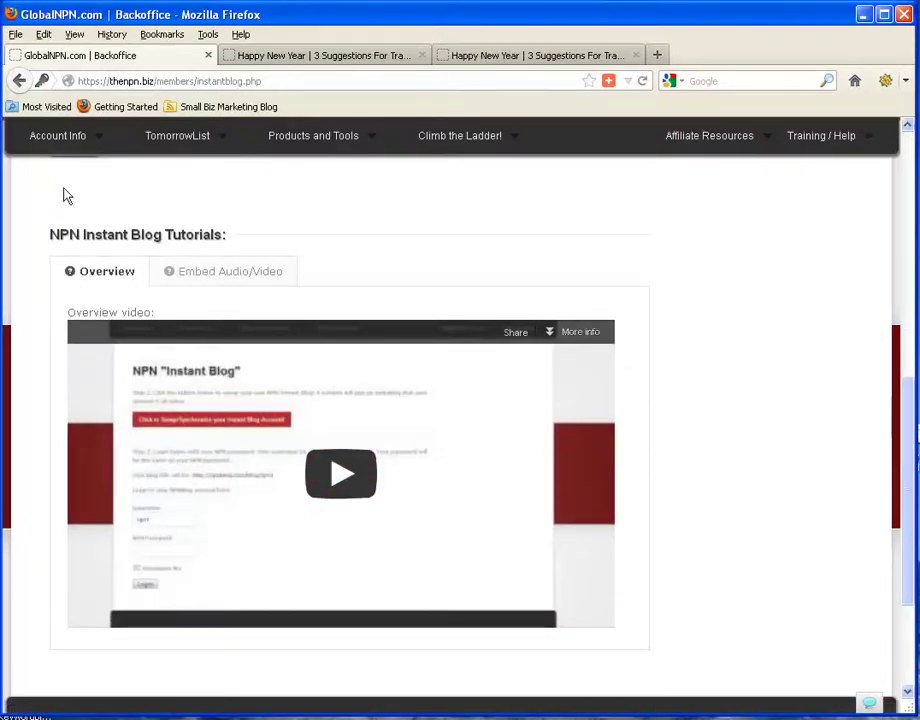
mouse_move(61, 150)
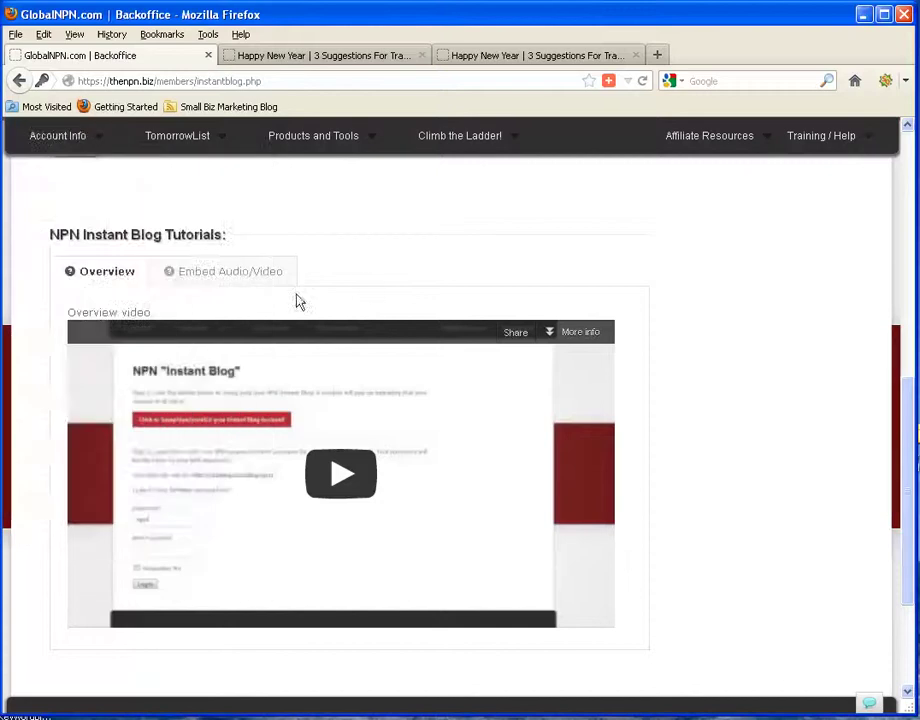
scroll(390, 244, down, 4)
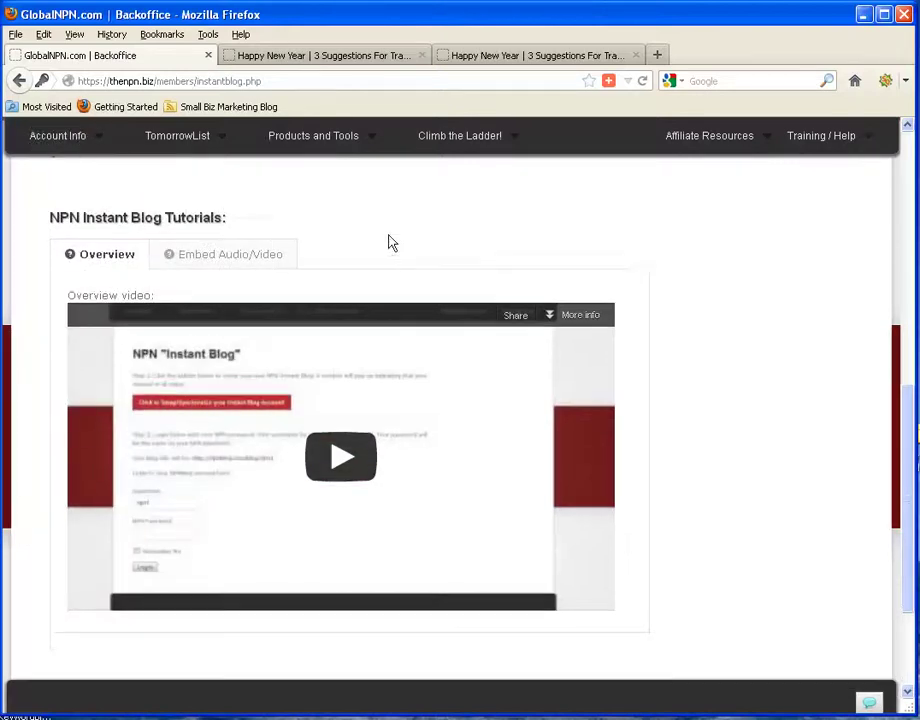
scroll(605, 337, up, 1)
scroll(605, 337, up, 3)
Return to the published New Year post and review the social links in its P.S. line and at the end of the author biography
click(288, 58)
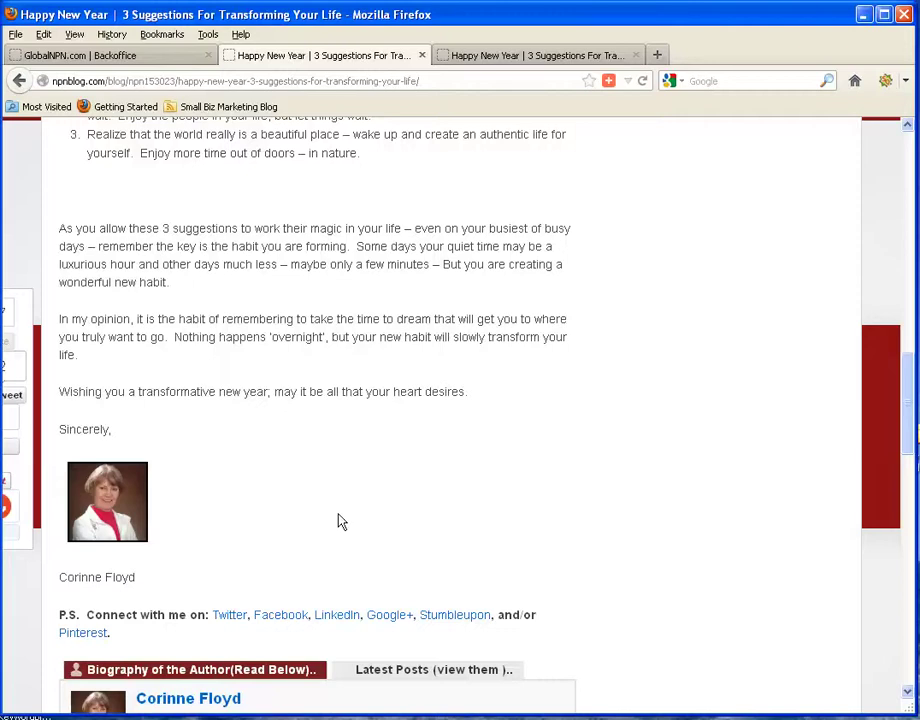
scroll(317, 500, down, 2)
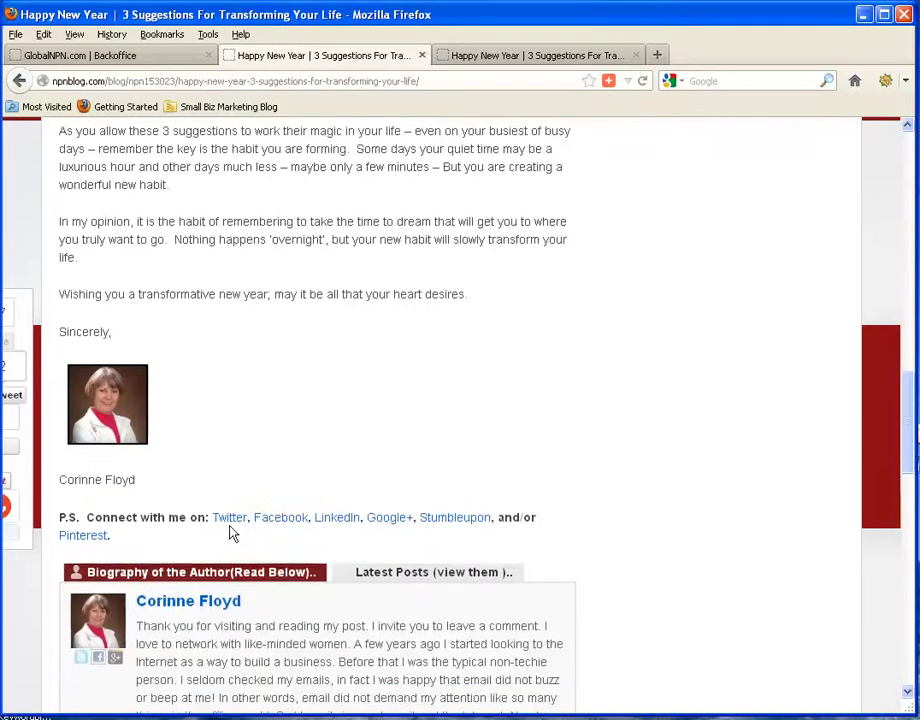
scroll(232, 533, down, 1)
scroll(232, 517, down, 4)
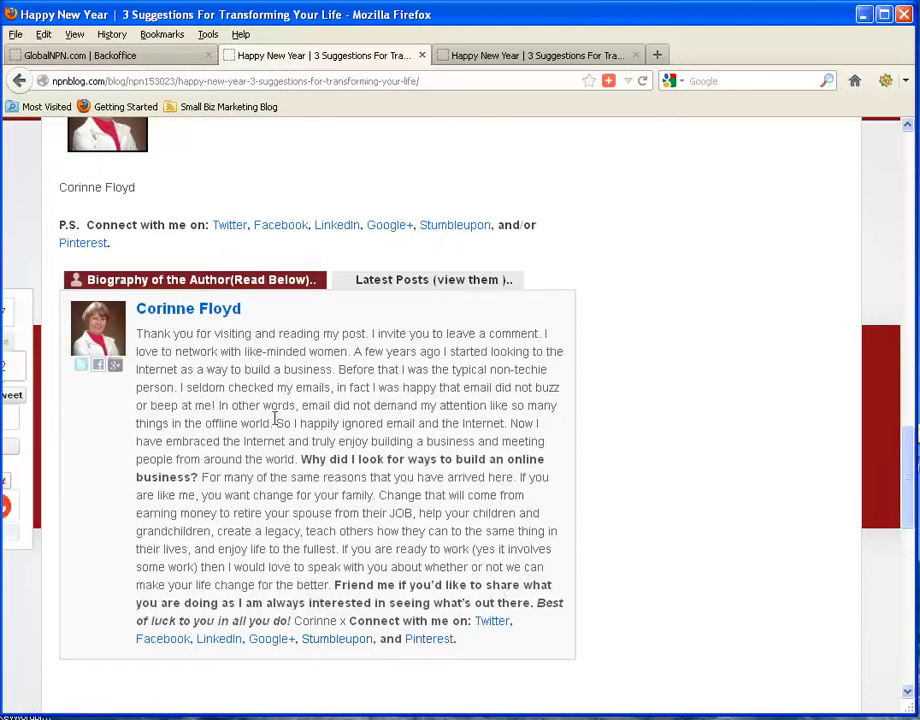
scroll(225, 477, down, 3)
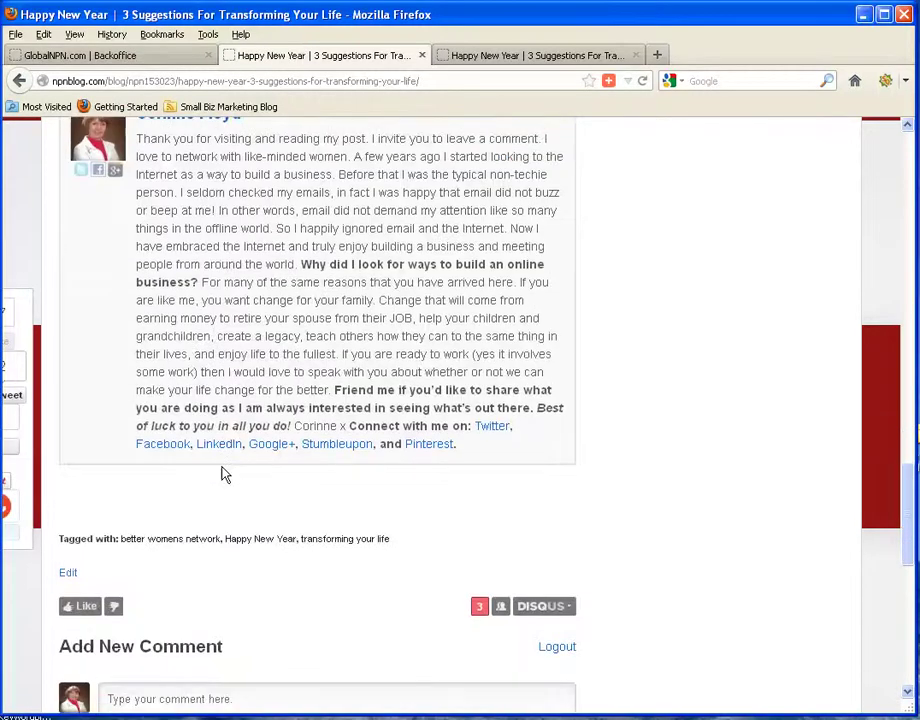